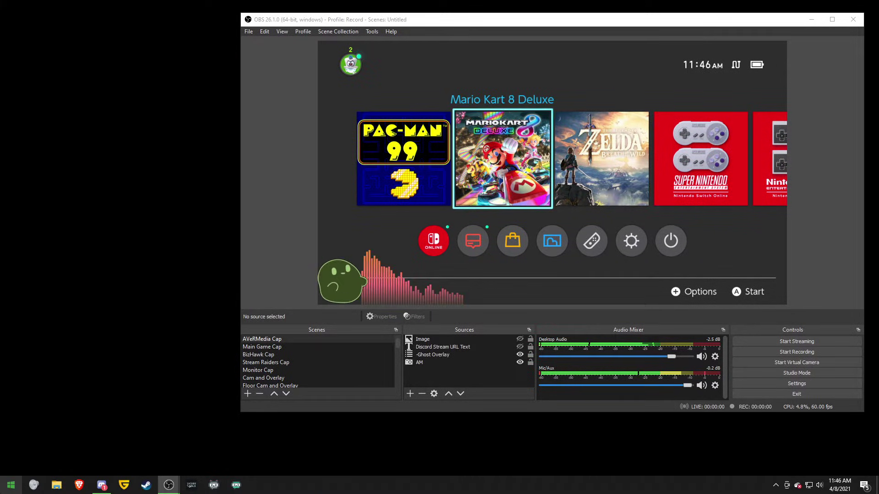
Find the system sound settings from Start and show the Recording devices list.
{"action": "left_click", "coordinate": [11, 485]}
{"action": "type", "text": "system sound"}
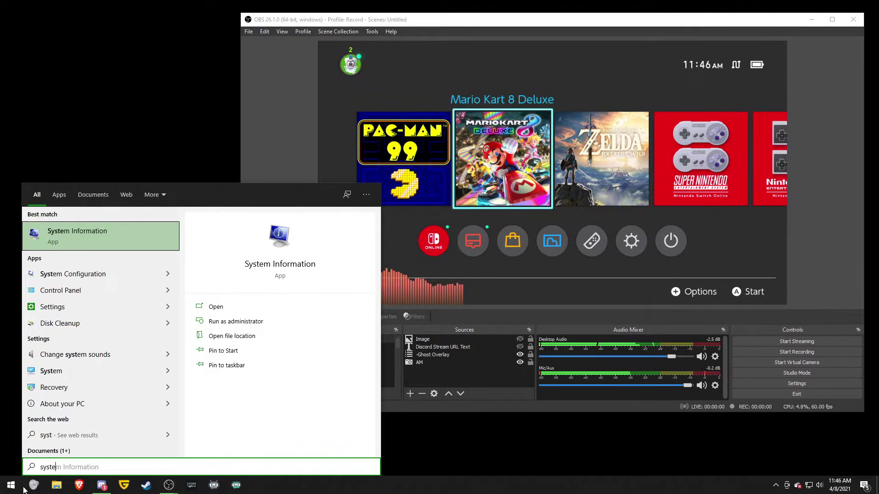
{"action": "left_click", "coordinate": [94, 235]}
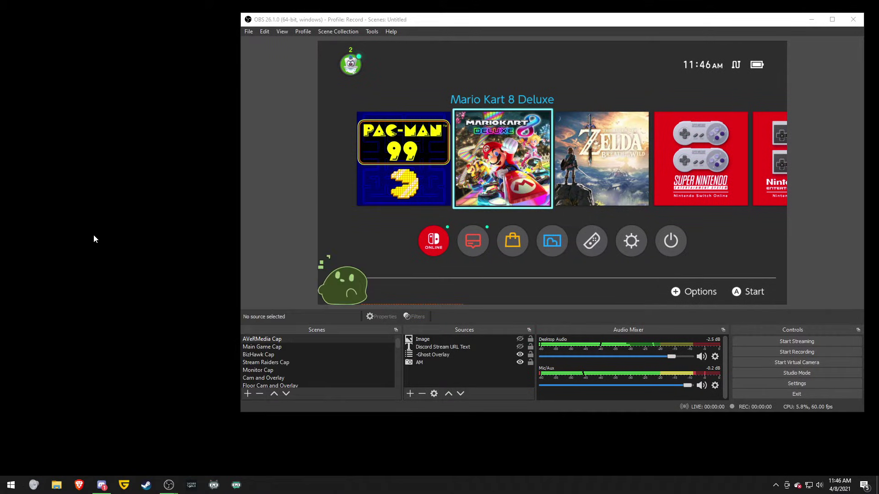
{"action": "left_click", "coordinate": [141, 118]}
Open the Digital Audio Interface device's Properties at its Listen options.
{"action": "left_click", "coordinate": [167, 202]}
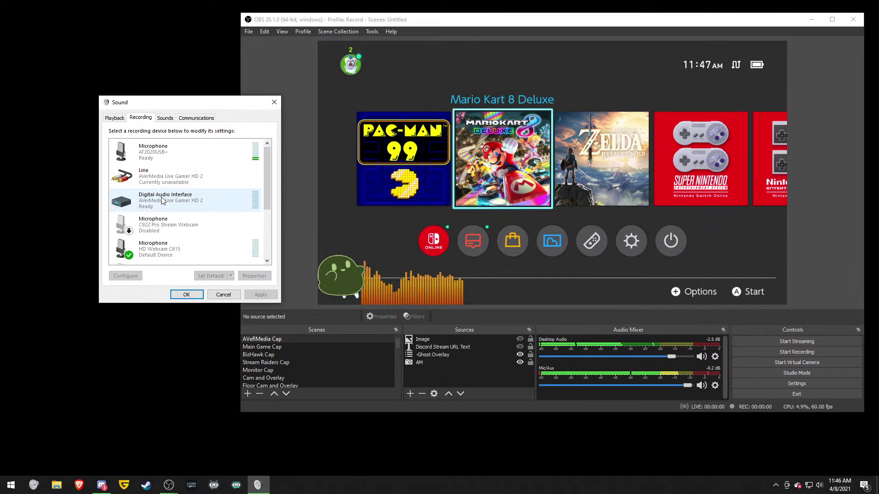
{"action": "right_click", "coordinate": [167, 206]}
{"action": "left_click", "coordinate": [195, 266]}
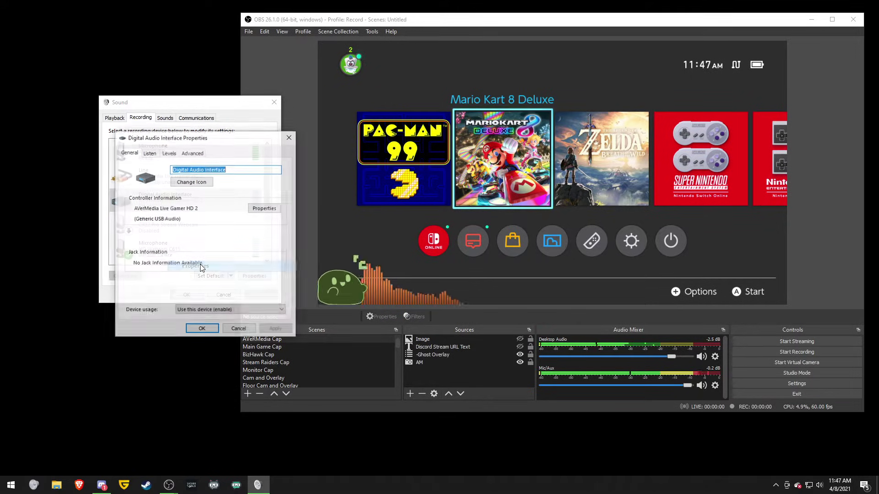
{"action": "left_click", "coordinate": [149, 153]}
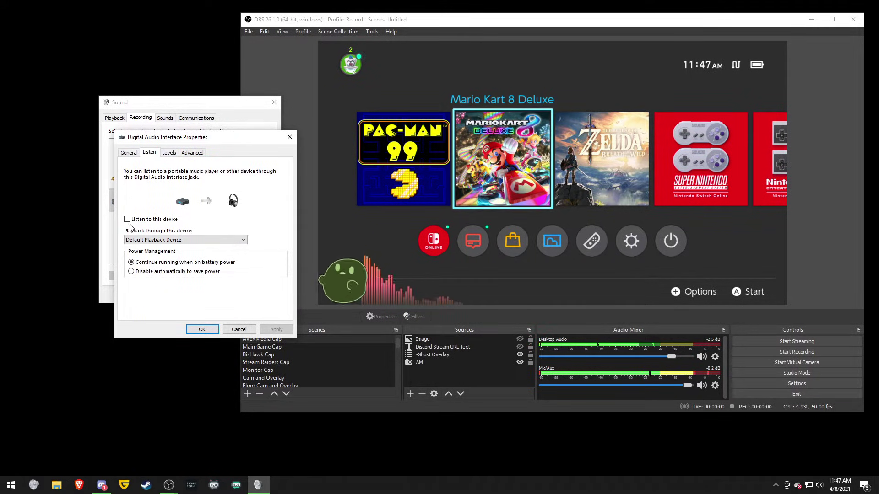
Confirm the Digital Audio Interface listen setting and close its Properties dialog with OK.
{"action": "left_click", "coordinate": [202, 329]}
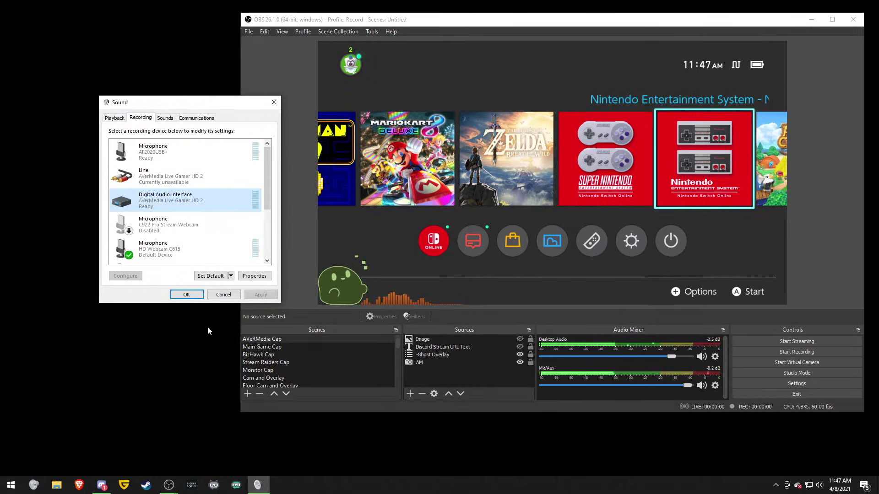